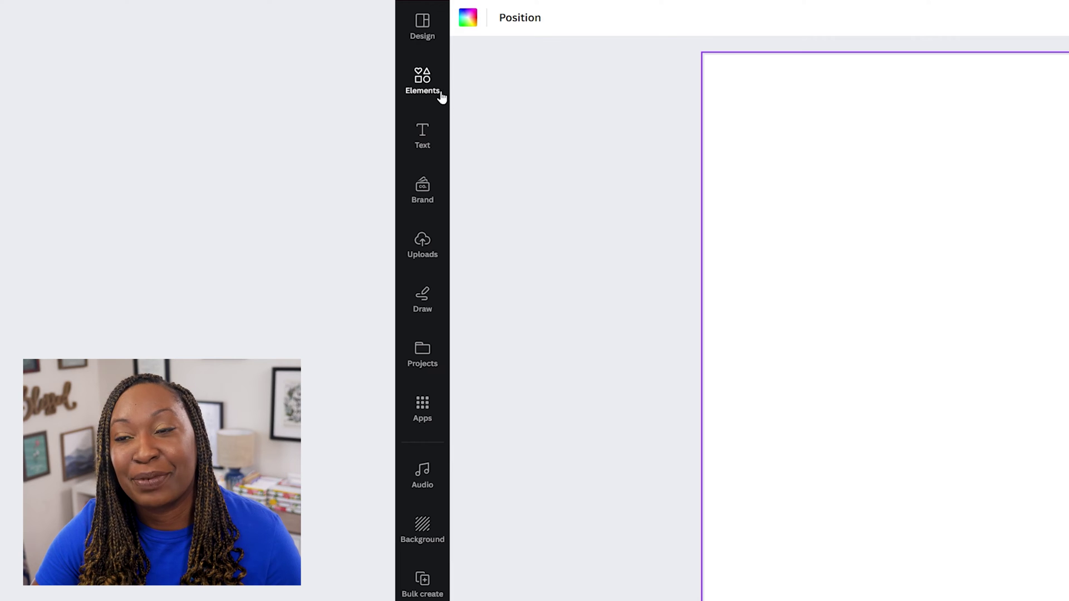
- Search Elements for 'confetti' graphics and filter the results to Animated only
{"action": "left_click", "coordinate": [442, 96]}
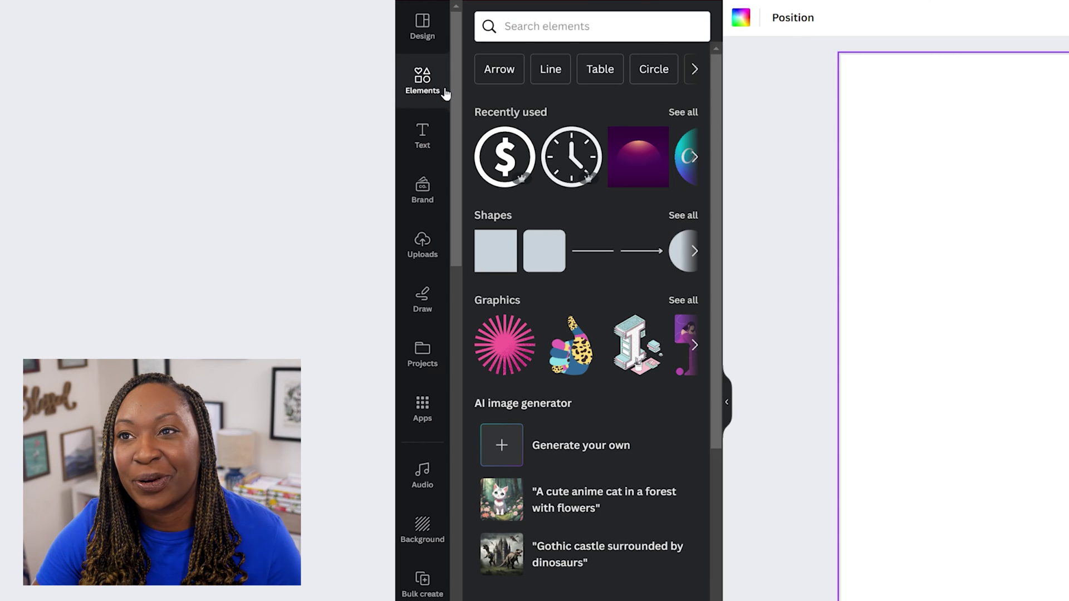
{"action": "left_click", "coordinate": [542, 24]}
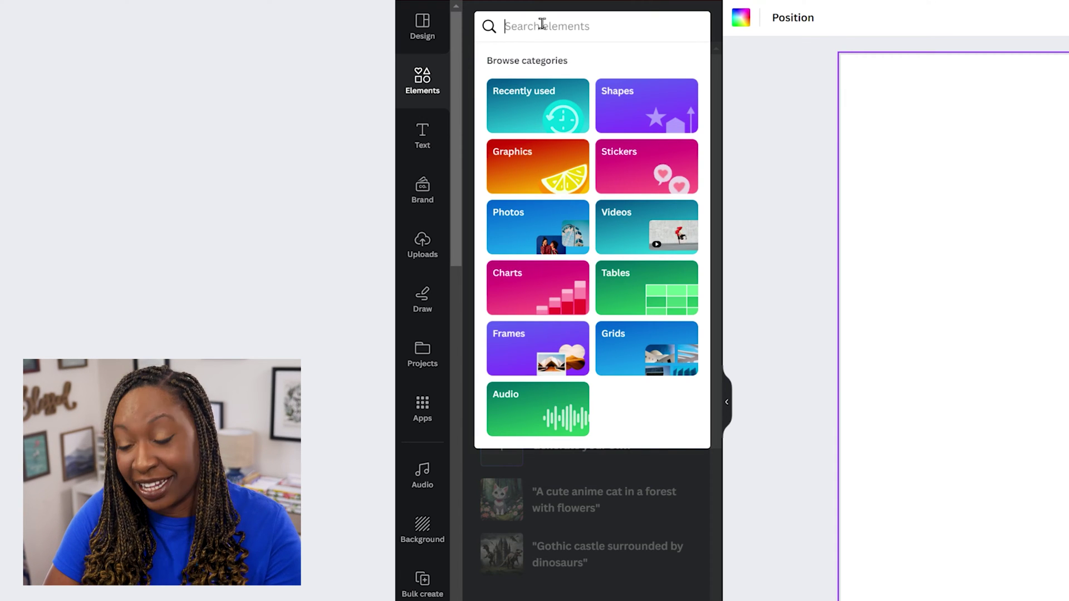
{"action": "type", "text": "confetti"}
{"action": "key", "text": "Return"}
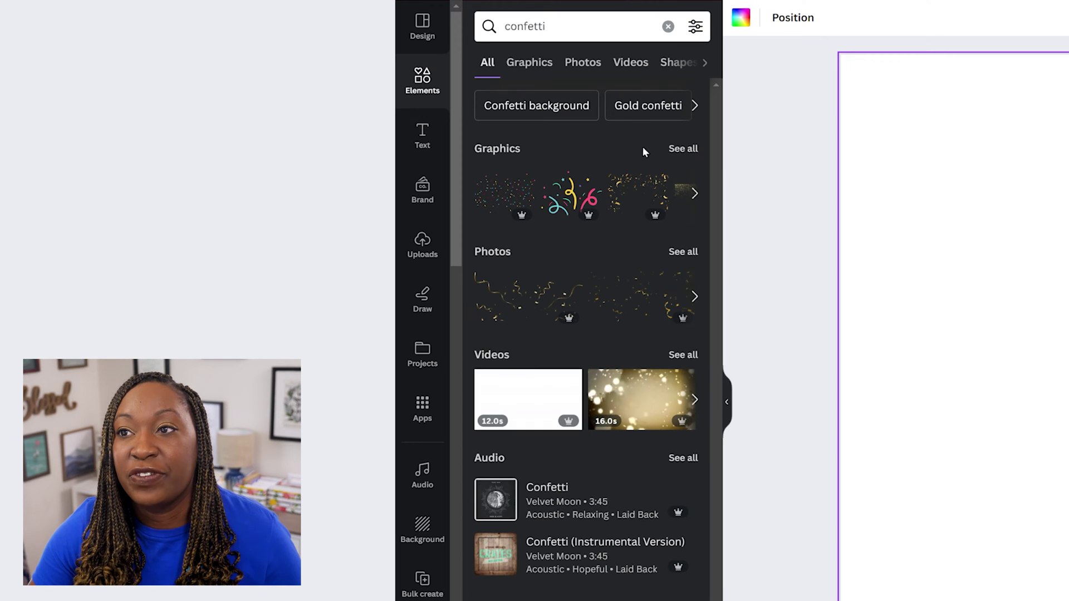
{"action": "left_click", "coordinate": [689, 148]}
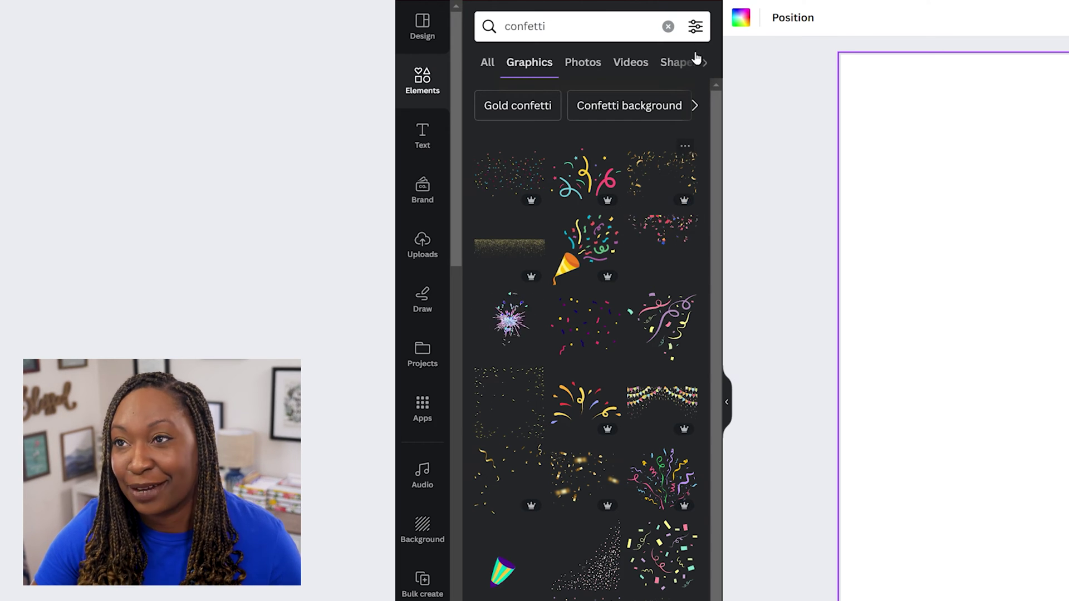
{"action": "left_click", "coordinate": [696, 27]}
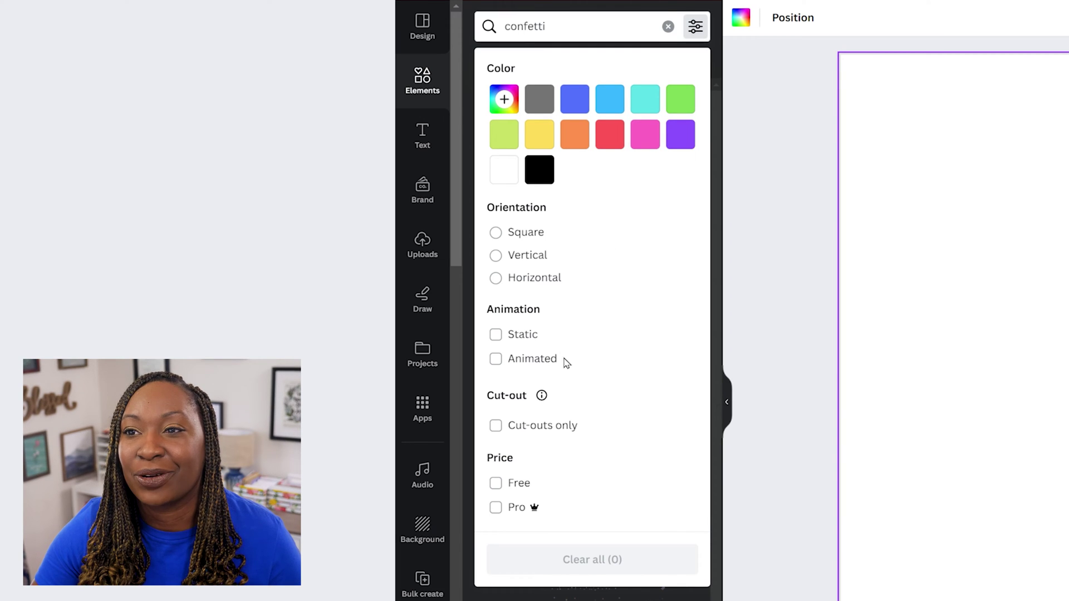
{"action": "left_click", "coordinate": [520, 359]}
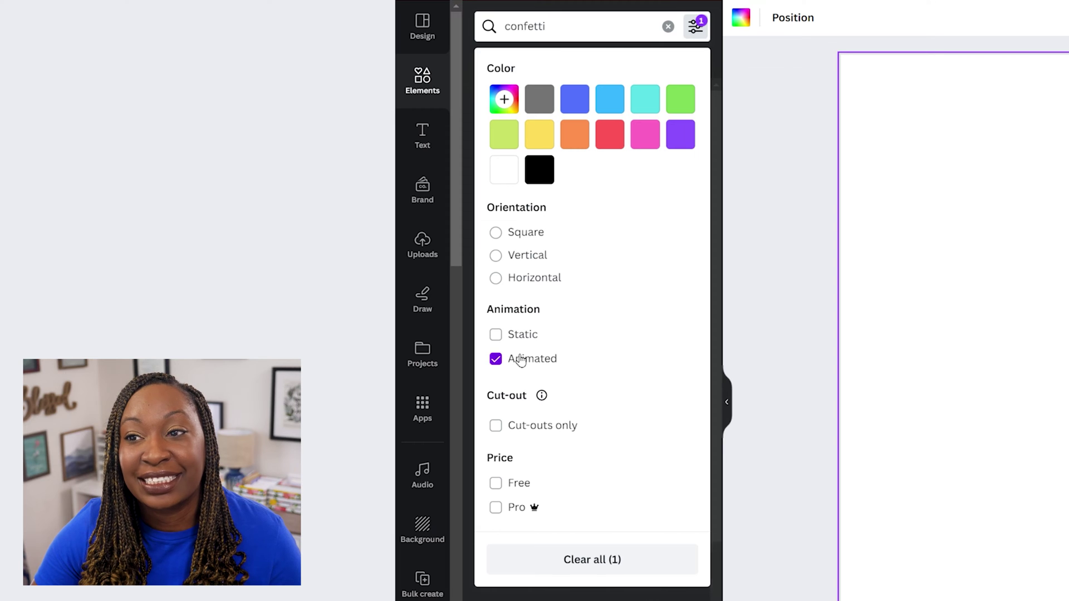
- Add an animated confetti graphic and a party popper, with the popper on the left and the confetti on the right
{"action": "left_click", "coordinate": [709, 329]}
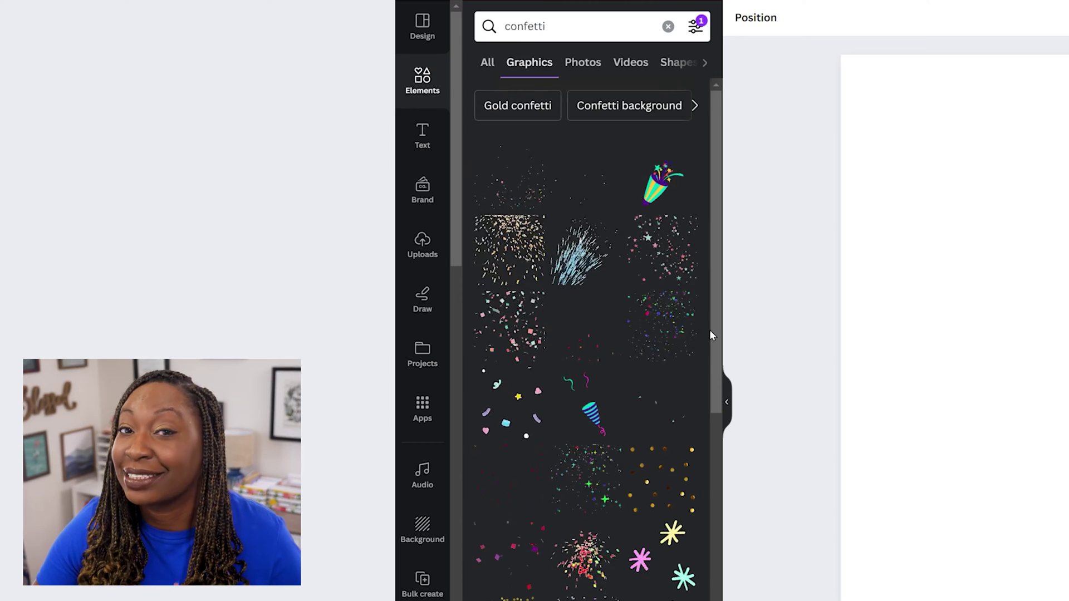
{"action": "left_click", "coordinate": [521, 421]}
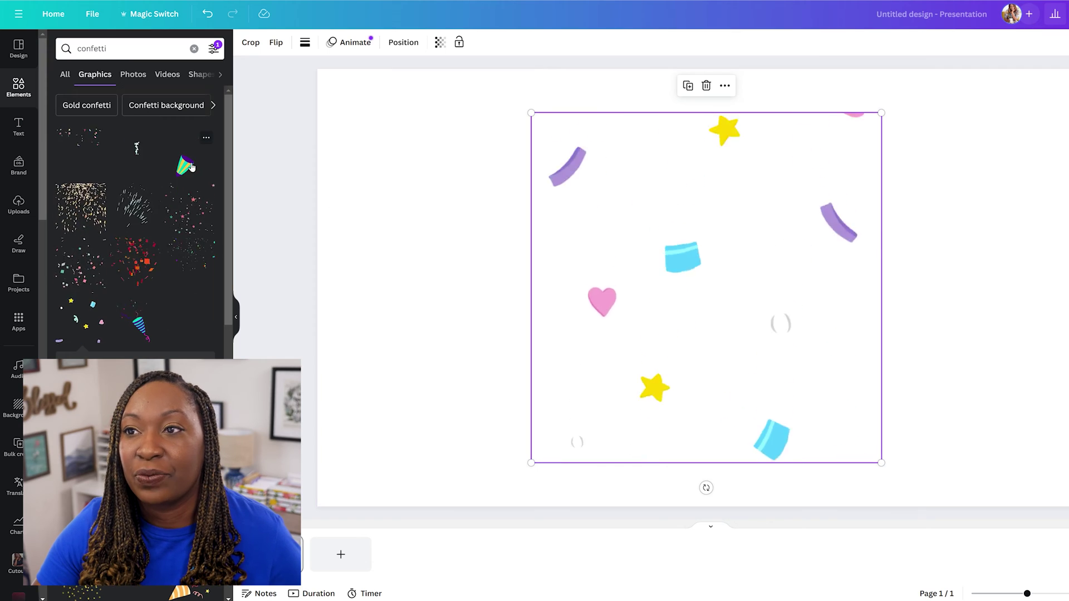
{"action": "left_click", "coordinate": [207, 177]}
{"action": "left_click_drag", "start_coordinate": [684, 358], "coordinate": [478, 351]}
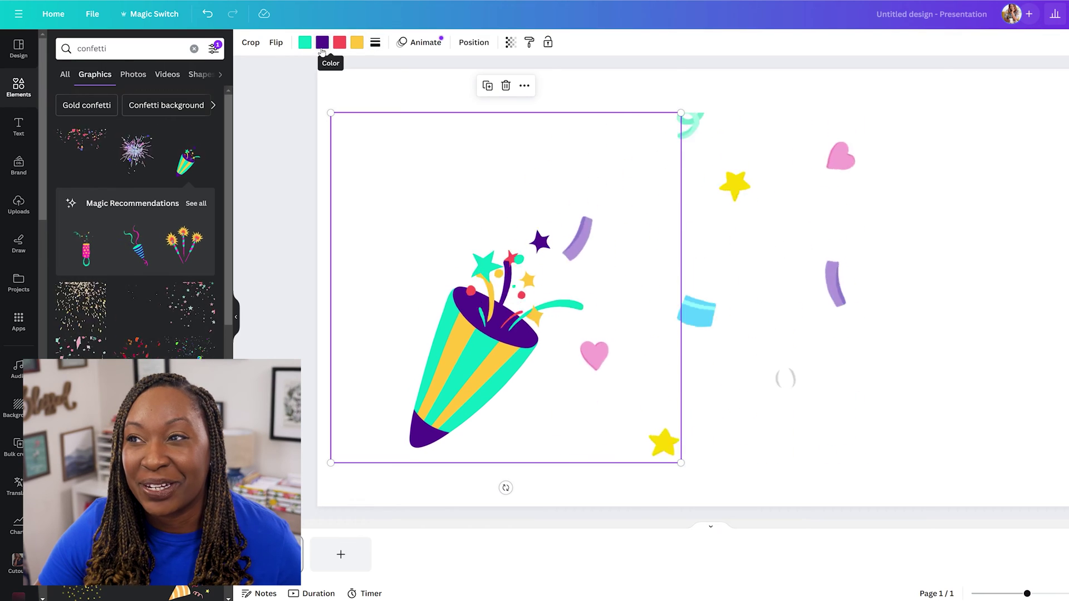
{"action": "left_click_drag", "start_coordinate": [899, 295], "coordinate": [925, 283]}
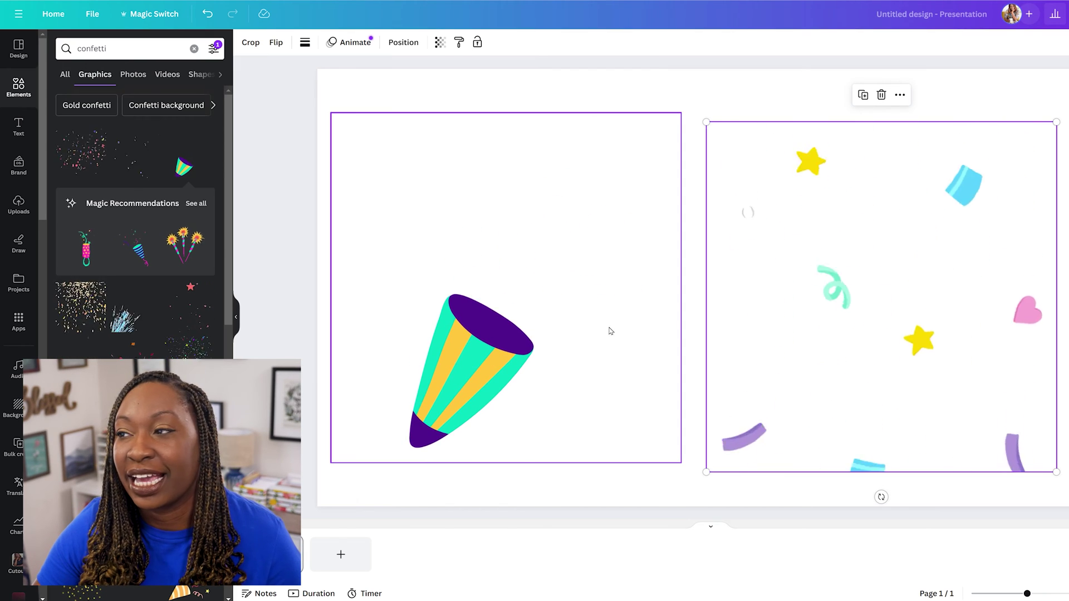
- Delete the party popper and open the LottieFiles app from Apps
{"action": "left_click", "coordinate": [537, 362]}
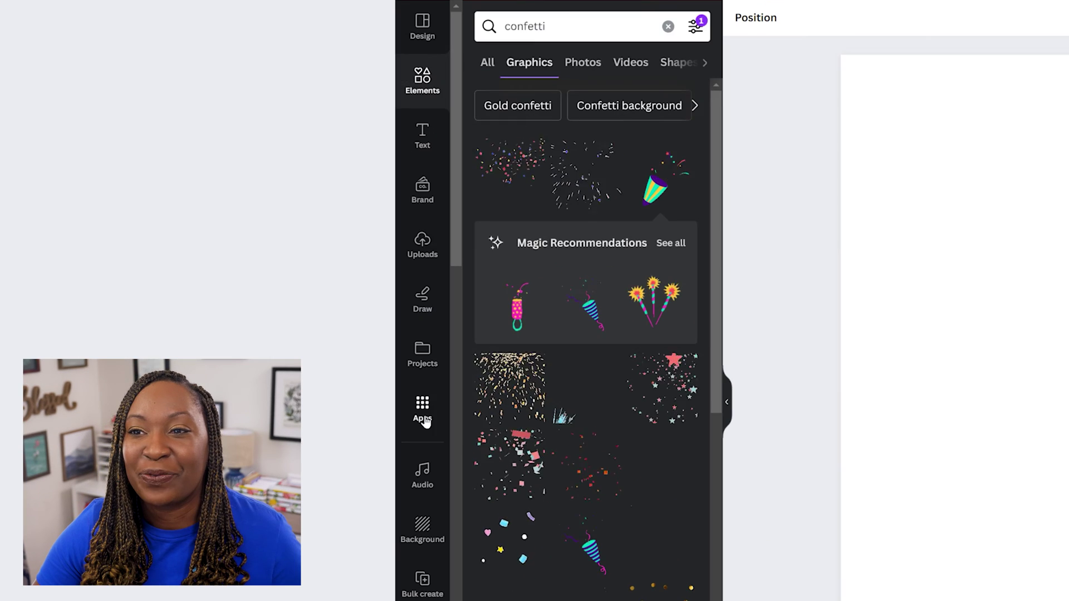
{"action": "left_click", "coordinate": [19, 322]}
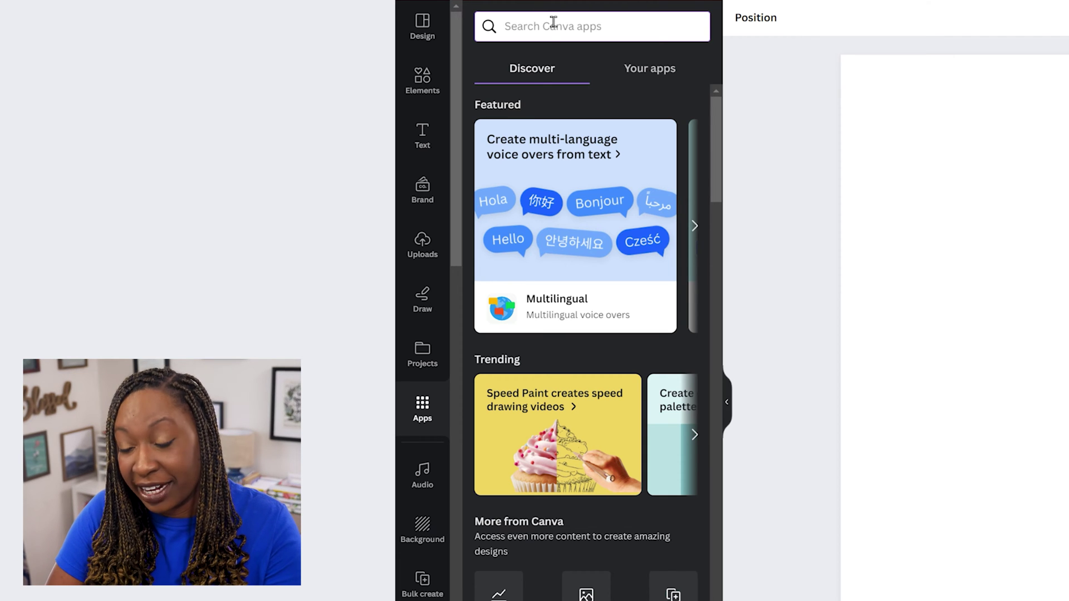
{"action": "left_click", "coordinate": [553, 22]}
{"action": "type", "text": "lottiefiles"}
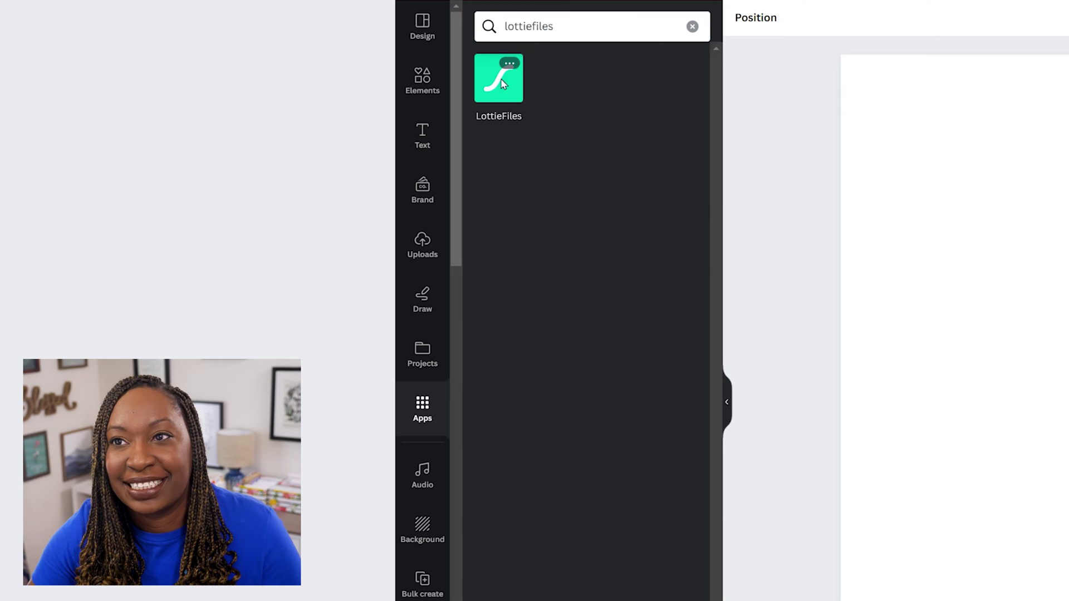
{"action": "left_click", "coordinate": [502, 84]}
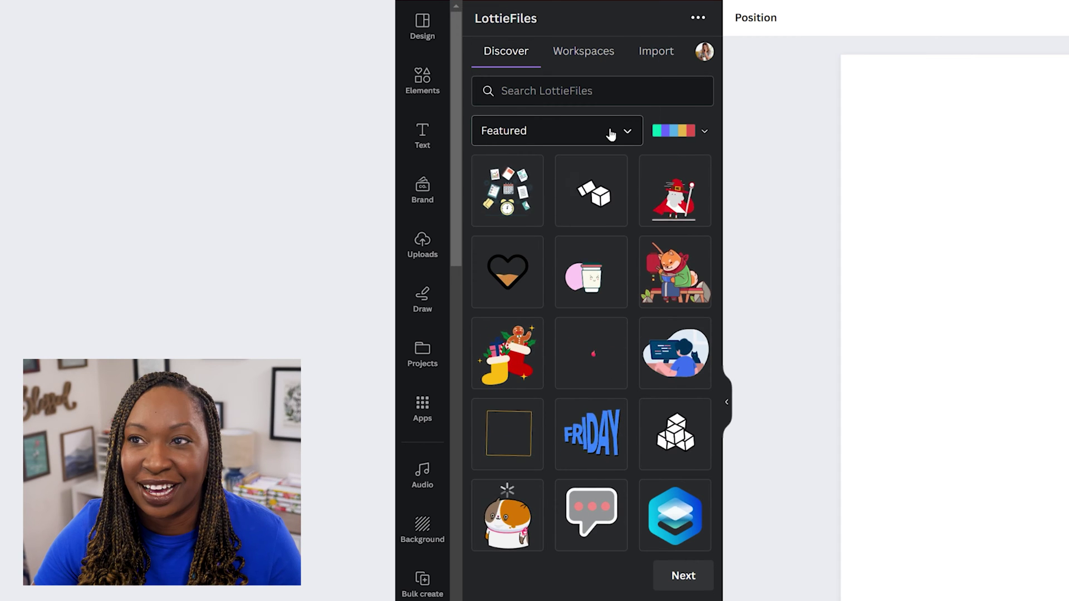
- Search LottieFiles for 'confetti' and open the Confetti party-popper animation
{"action": "left_click", "coordinate": [611, 134]}
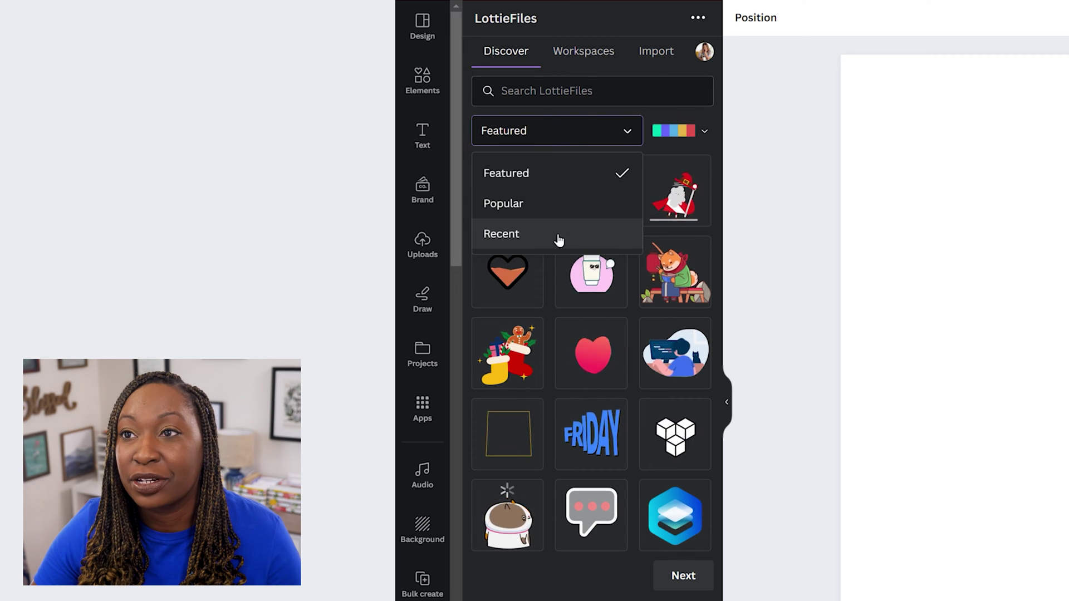
{"action": "left_click", "coordinate": [588, 89]}
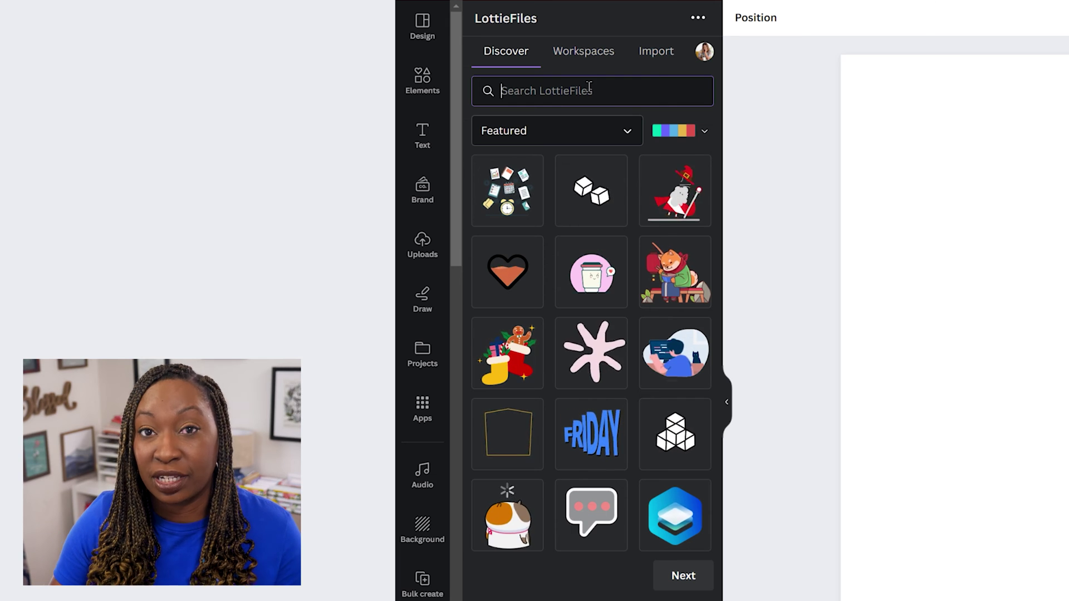
{"action": "type", "text": "confe"}
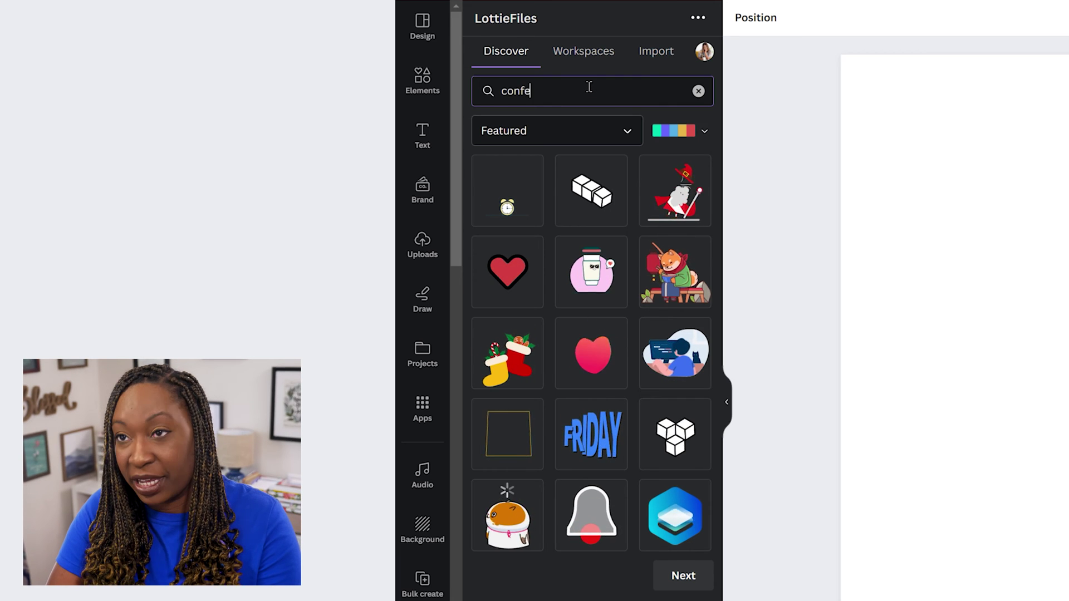
{"action": "type", "text": "tti"}
{"action": "key", "text": "Return"}
{"action": "left_click", "coordinate": [526, 482]}
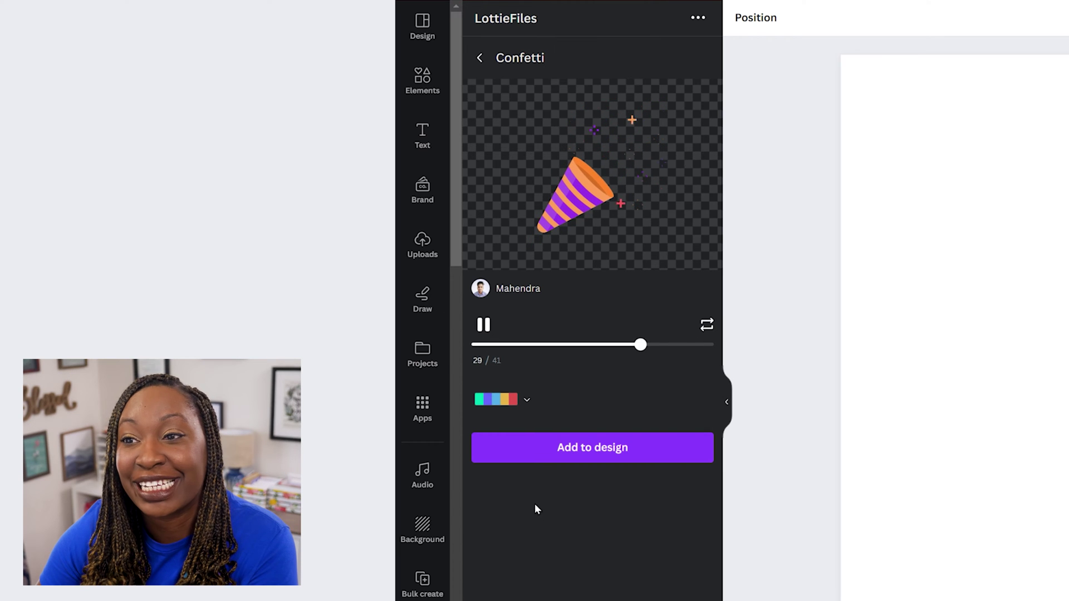
- Recolour the Confetti animation with the yellow, orange and red palette, then create a new palette
{"action": "left_click", "coordinate": [527, 402]}
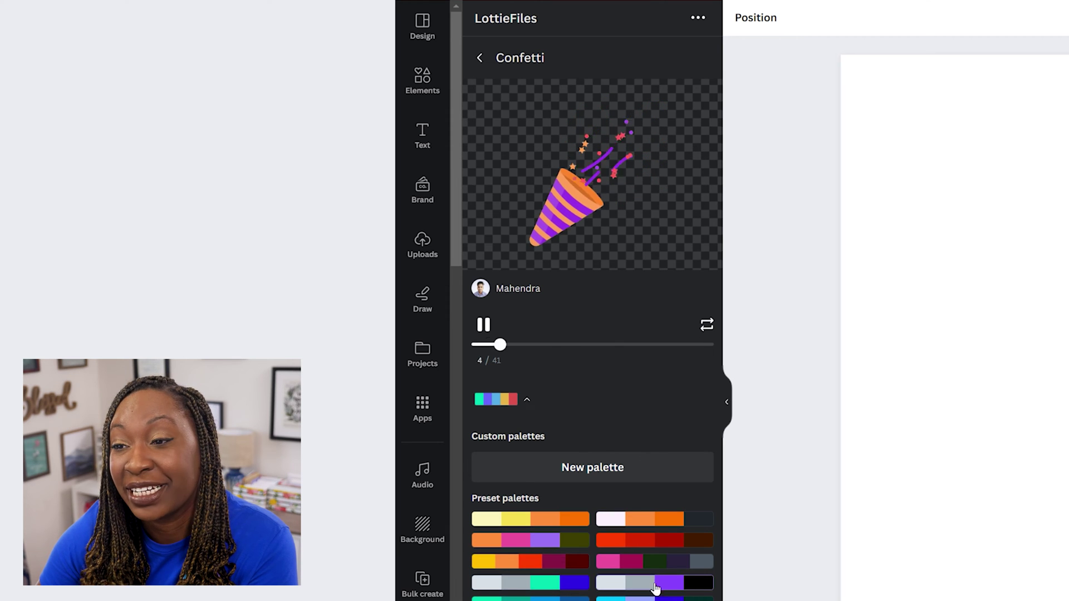
{"action": "left_click", "coordinate": [652, 566]}
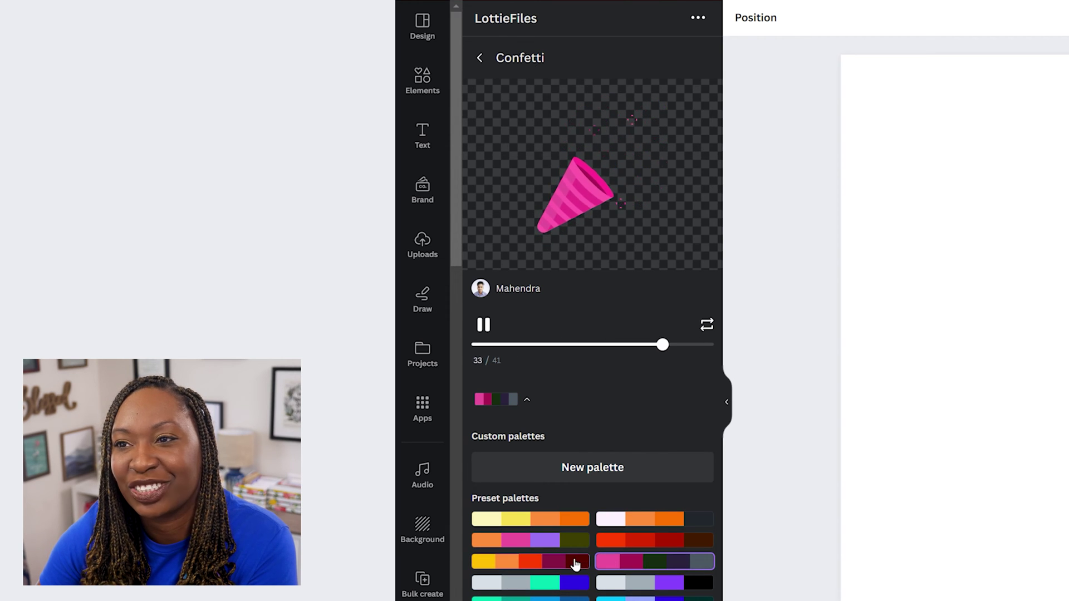
{"action": "left_click", "coordinate": [576, 564]}
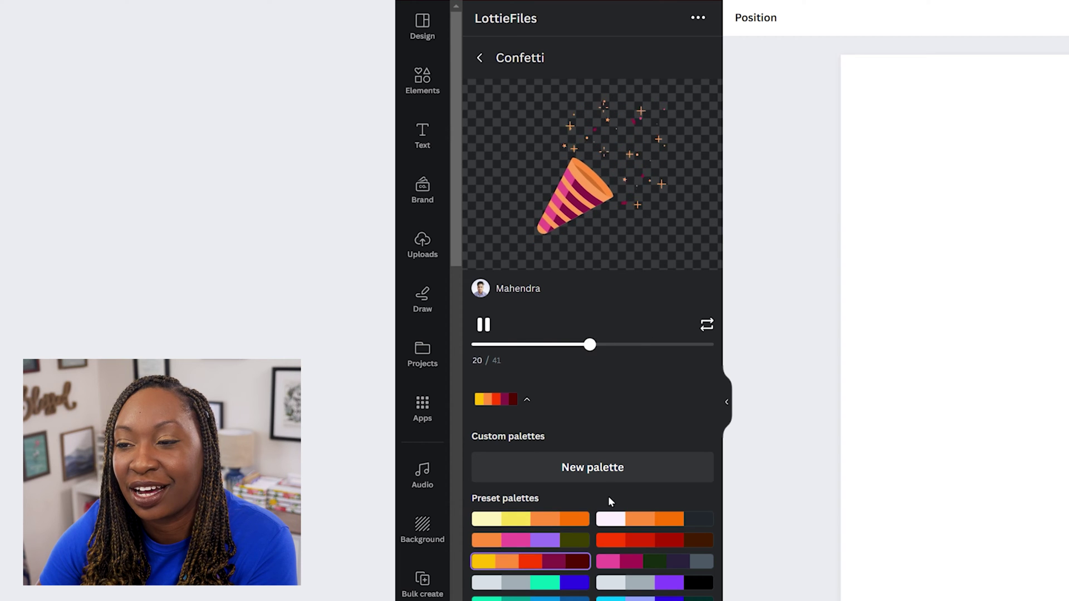
{"action": "left_click", "coordinate": [616, 473]}
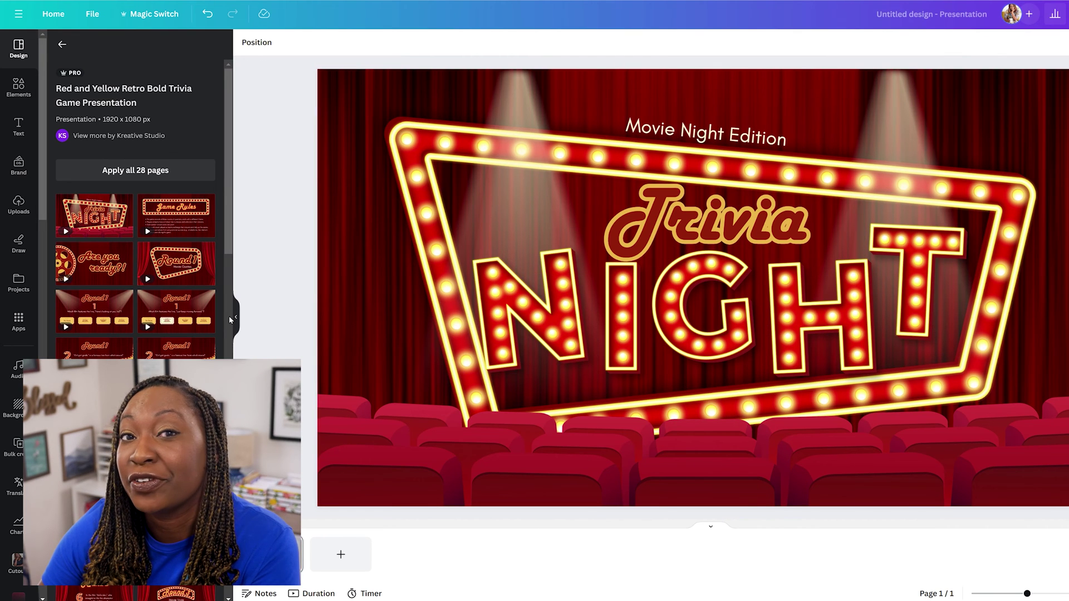
- Select the marquee N letter of NIGHT on the Trivia Night title slide
{"action": "left_click", "coordinate": [534, 317]}
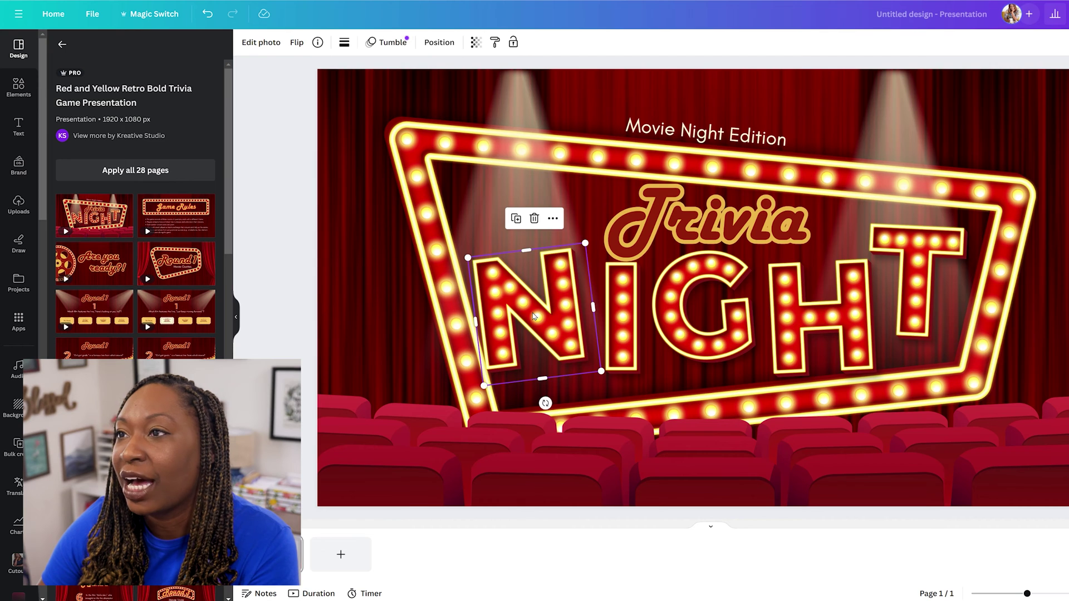
{"action": "left_click", "coordinate": [387, 47]}
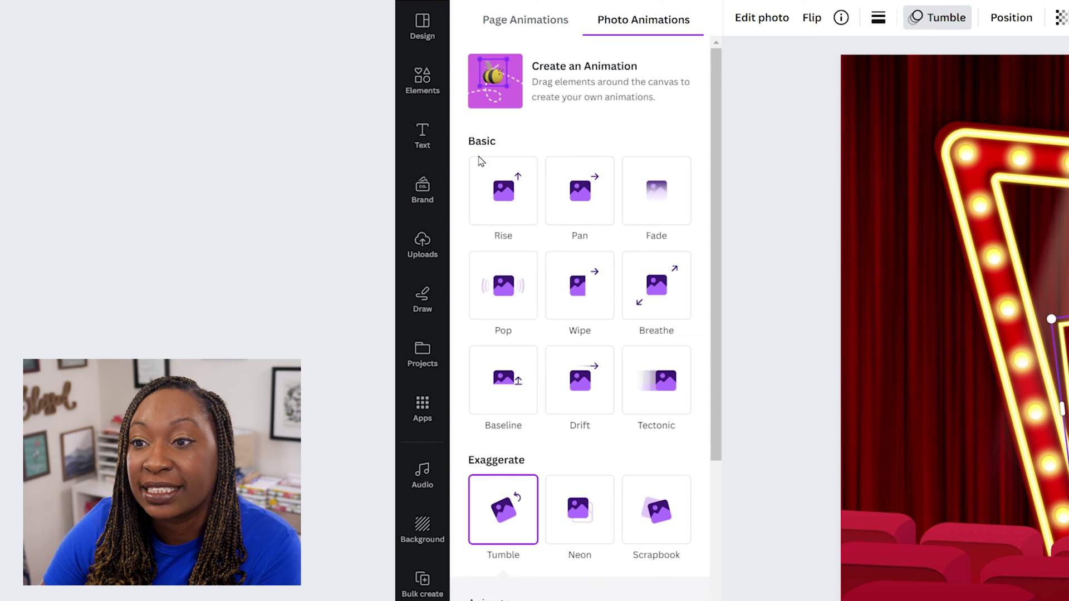
{"action": "scroll", "coordinate": [473, 350], "scroll_direction": "down", "scroll_amount": 4}
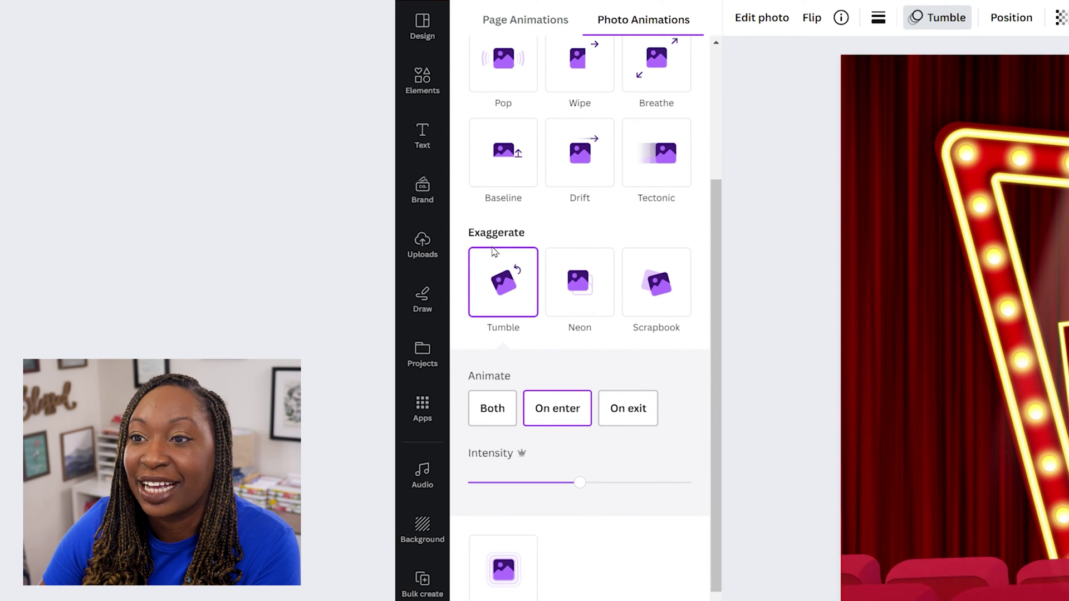
{"action": "scroll", "coordinate": [493, 252], "scroll_direction": "down", "scroll_amount": 4}
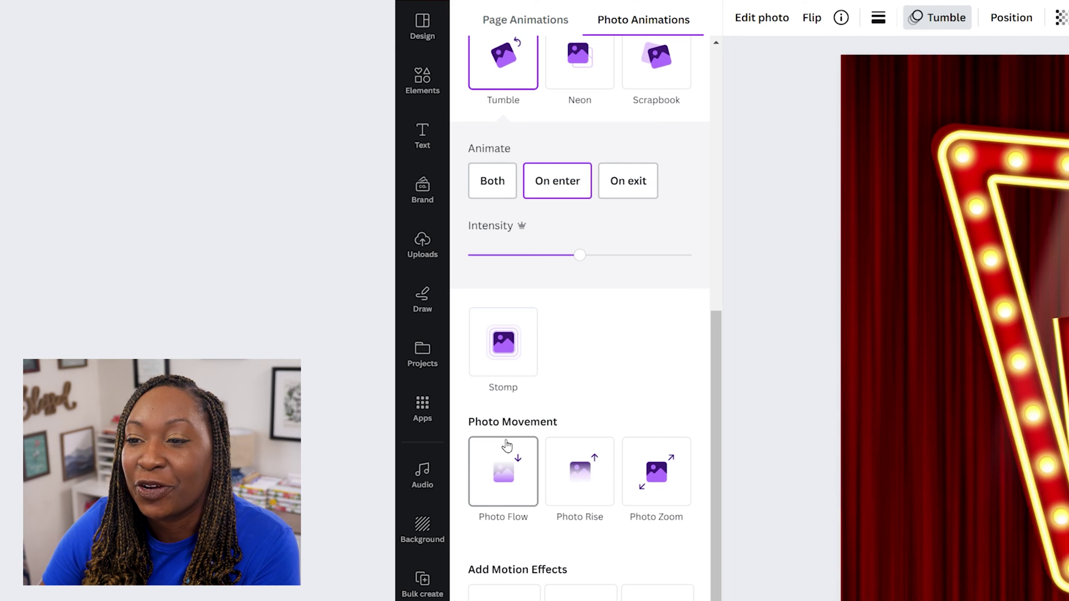
{"action": "scroll", "coordinate": [501, 484], "scroll_direction": "down", "scroll_amount": 1}
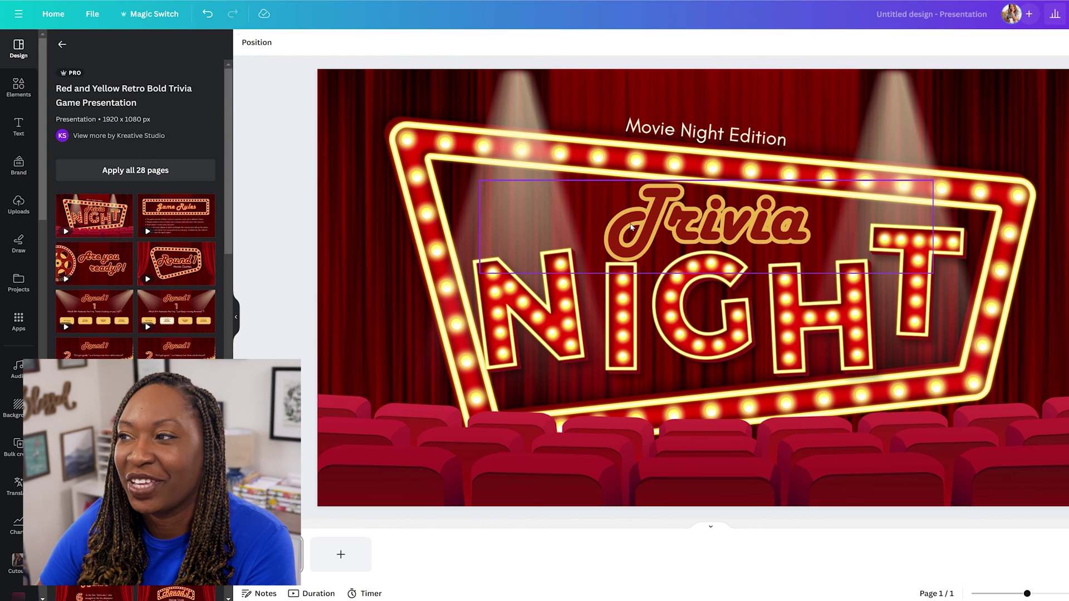
- Start a custom Create an Animation motion path for the Trivia title text
{"action": "left_click", "coordinate": [632, 228]}
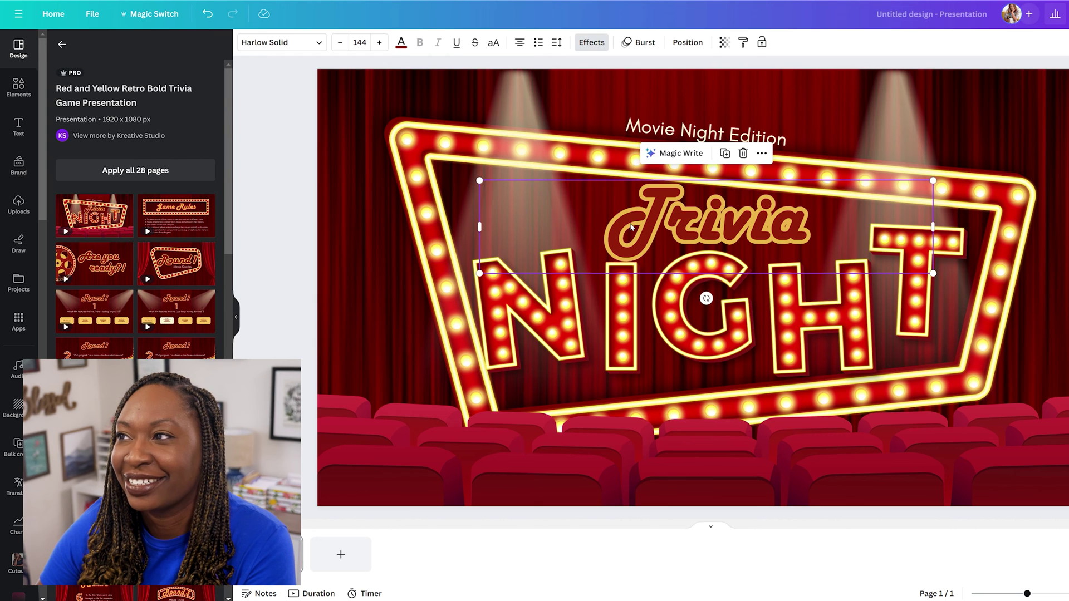
{"action": "left_click", "coordinate": [638, 43]}
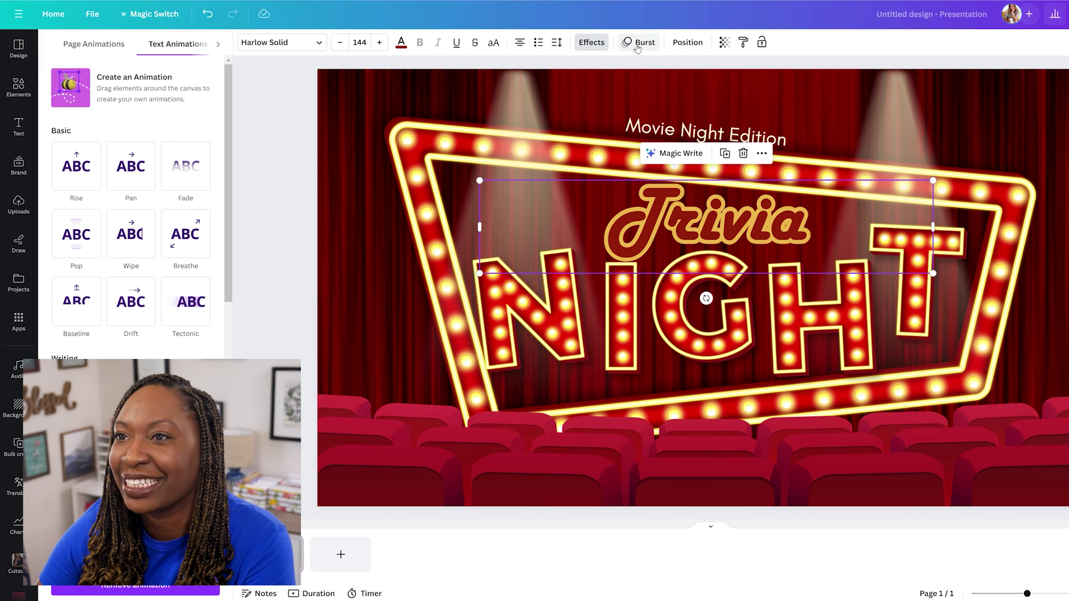
{"action": "left_click", "coordinate": [124, 91]}
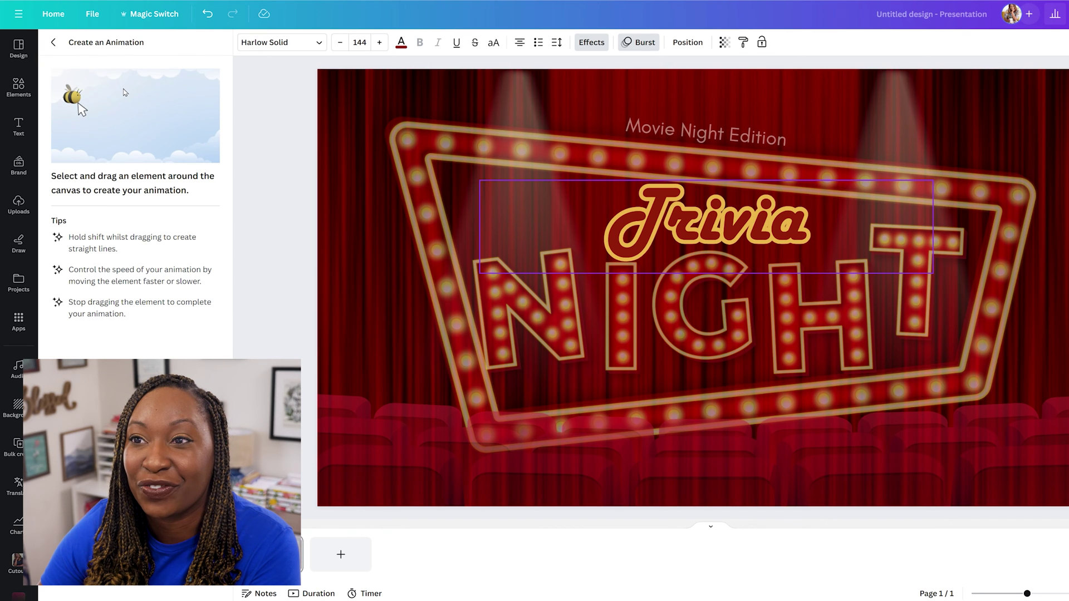